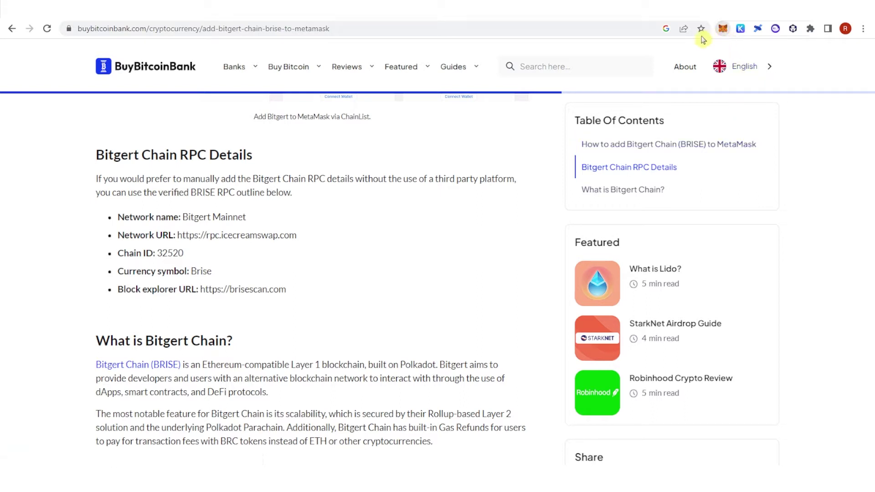
Open the MetaMask wallet, currently on Binance Smart Chain, over the Bitgert Chain RPC guide.
{"action": "left_click", "coordinate": [723, 29]}
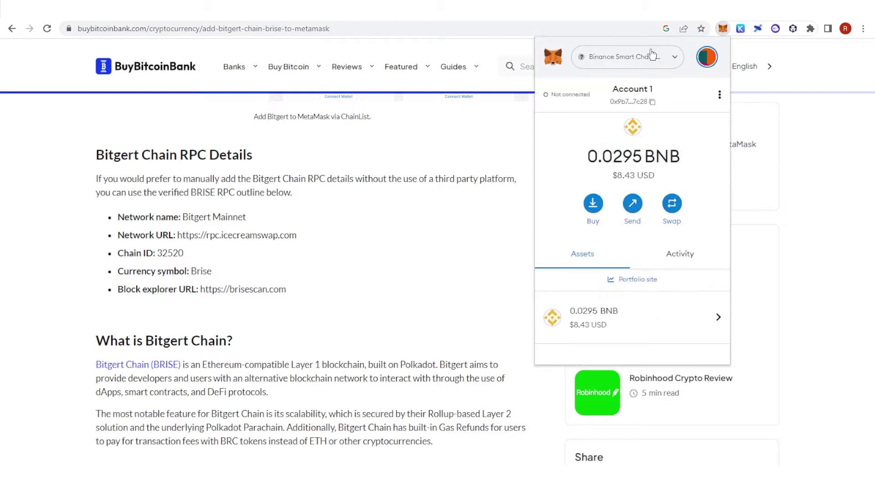
Open MetaMask's 'Add a network manually' form and focus the Network name field.
{"action": "left_click", "coordinate": [624, 57]}
{"action": "left_click", "coordinate": [628, 304]}
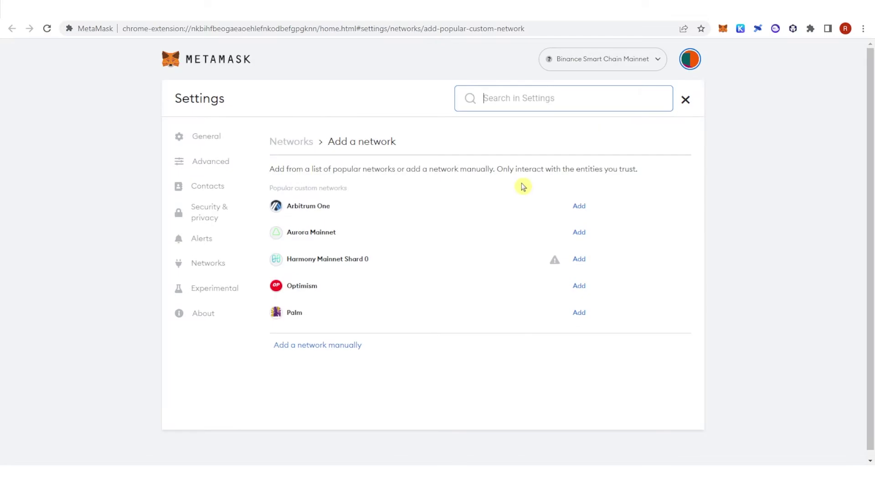
{"action": "scroll", "coordinate": [351, 278], "scroll_direction": "down", "scroll_amount": 1}
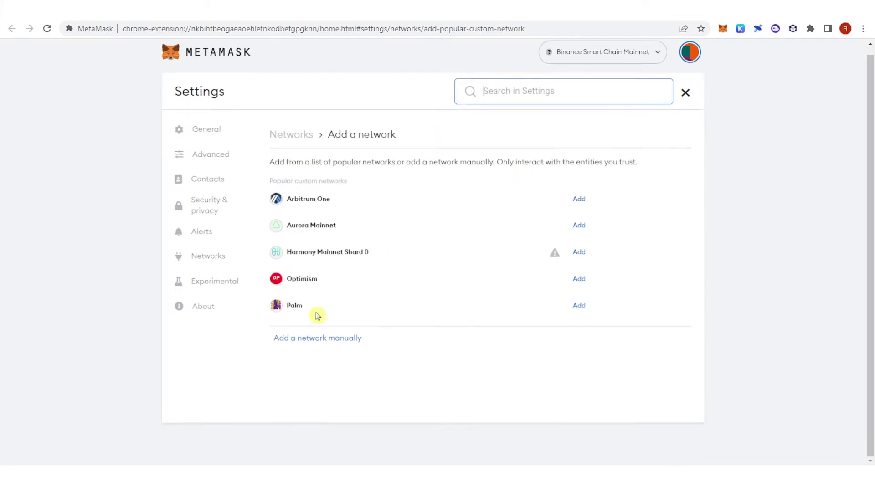
{"action": "left_click", "coordinate": [329, 343]}
{"action": "left_click_drag", "start_coordinate": [299, 253], "coordinate": [279, 207]}
{"action": "left_click", "coordinate": [283, 211]}
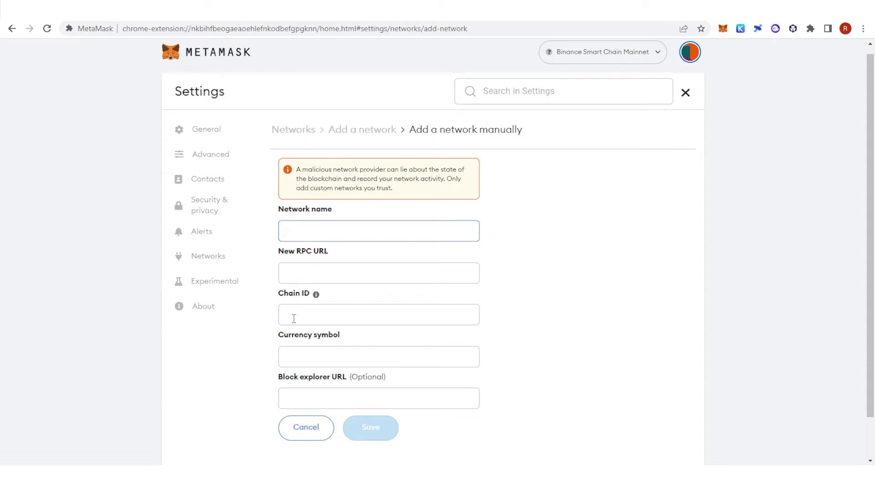
{"action": "left_click", "coordinate": [192, 20]}
Rerun the Google search and reopen the BuyBitcoinBank Bitgert Chain guide at its RPC details.
{"action": "left_click", "coordinate": [12, 28]}
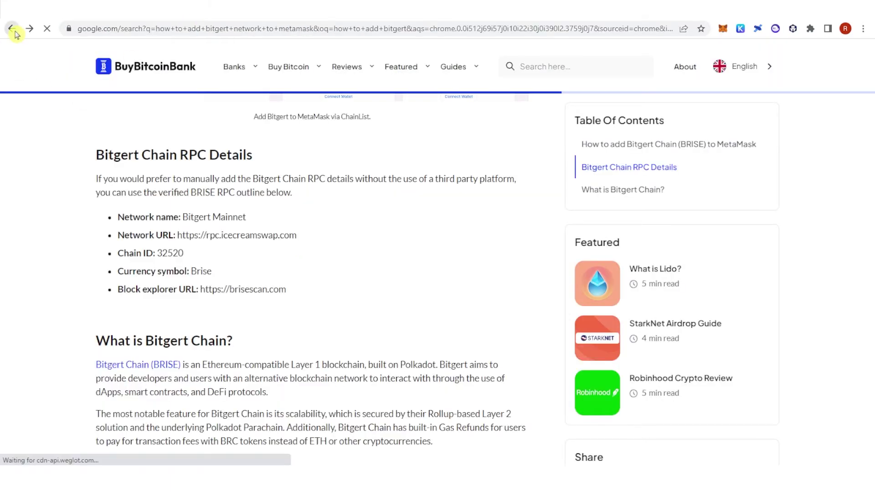
{"action": "left_click", "coordinate": [135, 69]}
{"action": "left_click_drag", "start_coordinate": [329, 68], "coordinate": [133, 67]}
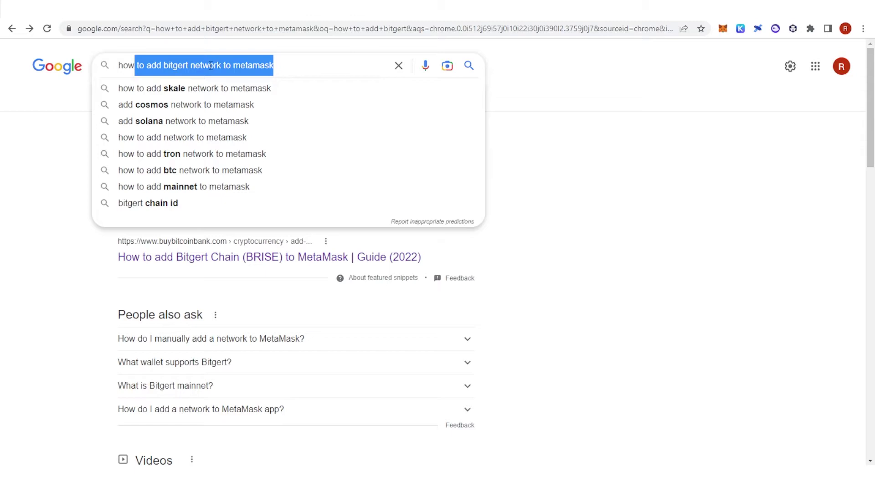
{"action": "key", "text": "Return"}
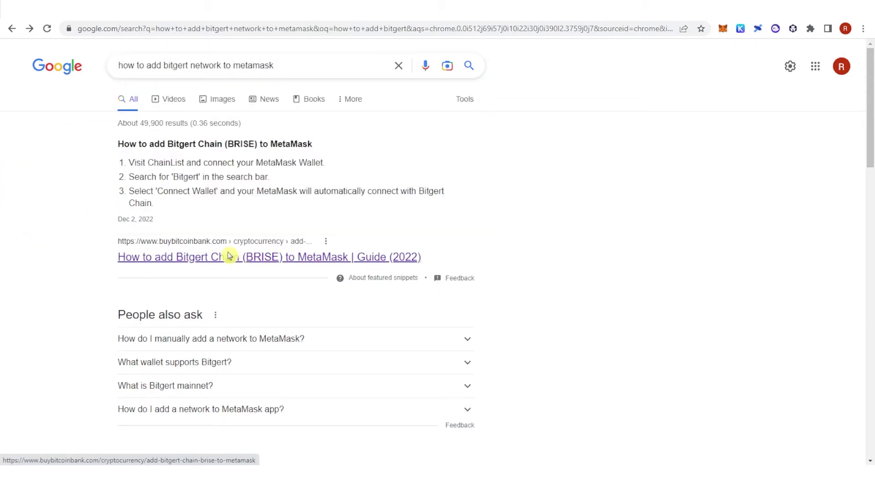
{"action": "left_click", "coordinate": [229, 256]}
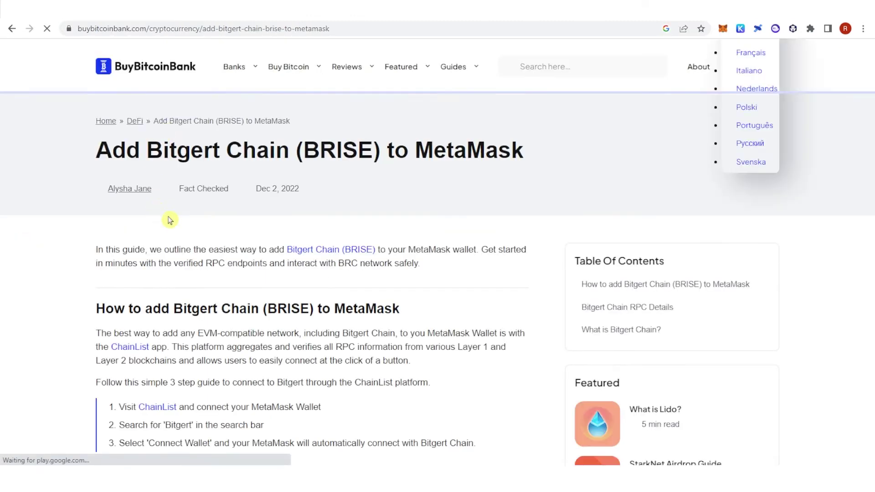
{"action": "scroll", "coordinate": [170, 220], "scroll_direction": "down", "scroll_amount": 12}
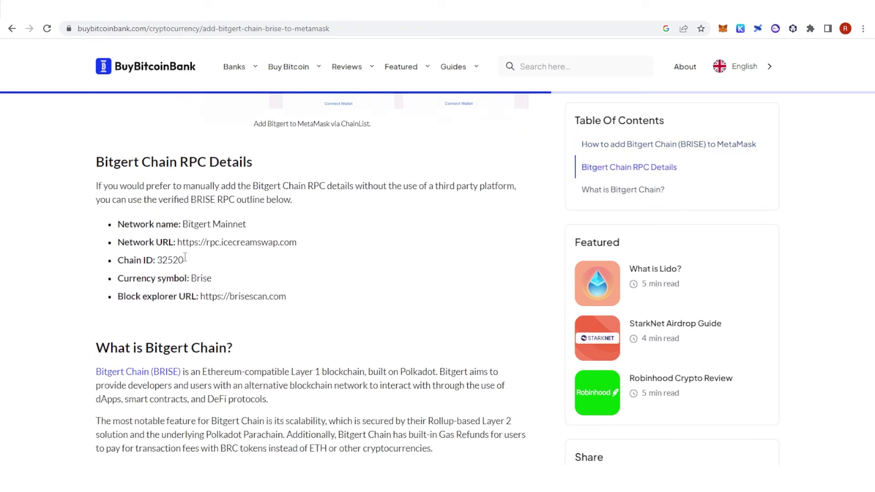
Select the Bitgert Mainnet details: rpc.icecreamswap.com, chain ID 32520, Brise, brisescan.com.
{"action": "left_click_drag", "start_coordinate": [183, 217], "coordinate": [287, 289]}
{"action": "left_click_drag", "start_coordinate": [118, 216], "coordinate": [177, 240]}
{"action": "left_click_drag", "start_coordinate": [126, 255], "coordinate": [172, 254]}
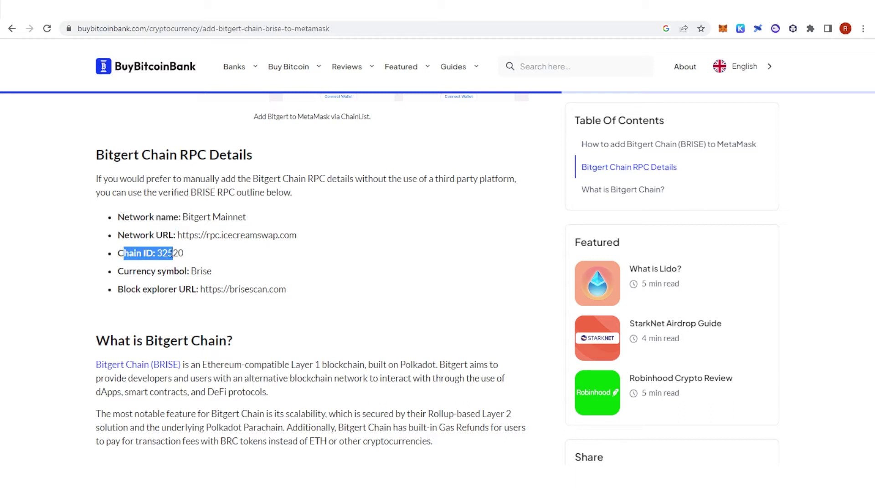
{"action": "left_click_drag", "start_coordinate": [122, 272], "coordinate": [191, 273]}
{"action": "left_click", "coordinate": [209, 273]}
{"action": "left_click", "coordinate": [117, 291]}
{"action": "left_click_drag", "start_coordinate": [287, 290], "coordinate": [200, 286]}
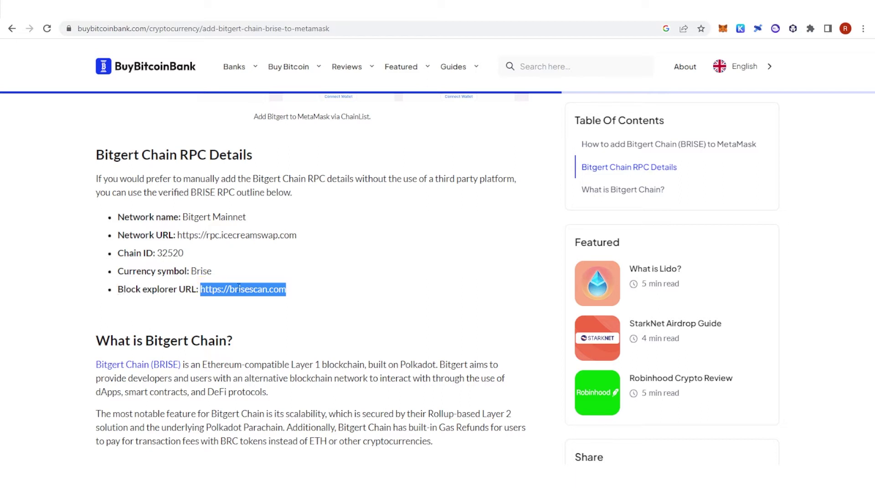
{"action": "left_click", "coordinate": [184, 290]}
{"action": "left_click_drag", "start_coordinate": [201, 290], "coordinate": [308, 292]}
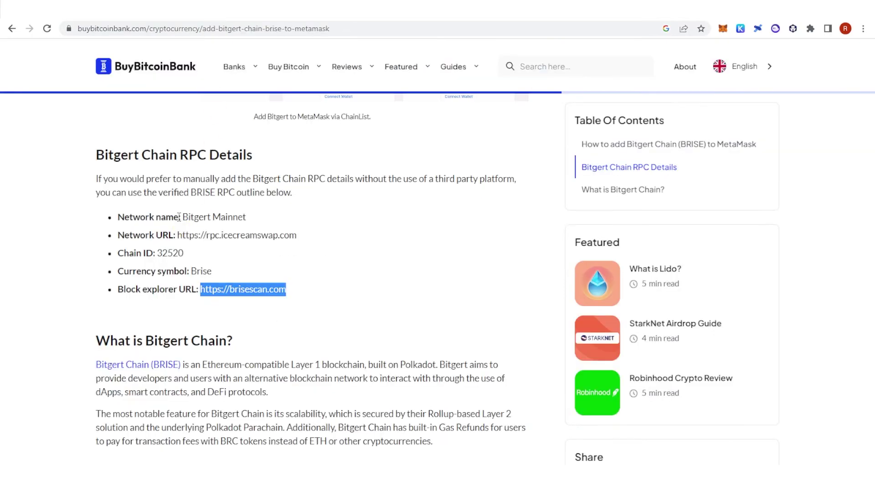
{"action": "left_click_drag", "start_coordinate": [181, 218], "coordinate": [275, 217]}
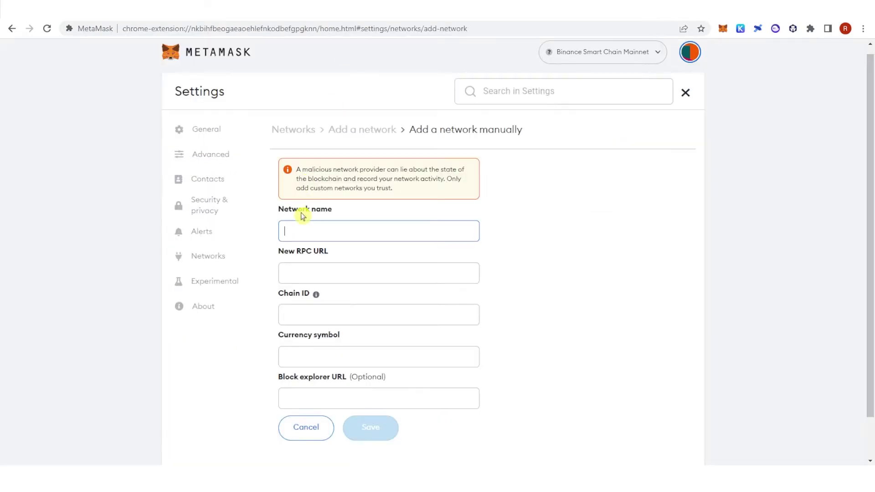
{"action": "type", "text": "Bitgert Mainnet"}
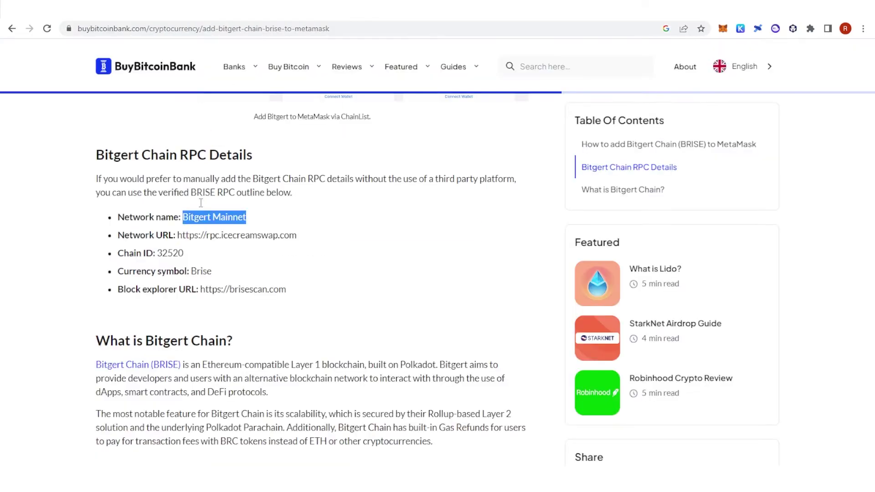
{"action": "left_click_drag", "start_coordinate": [179, 235], "coordinate": [297, 236]}
{"action": "key", "text": "ctrl+c"}
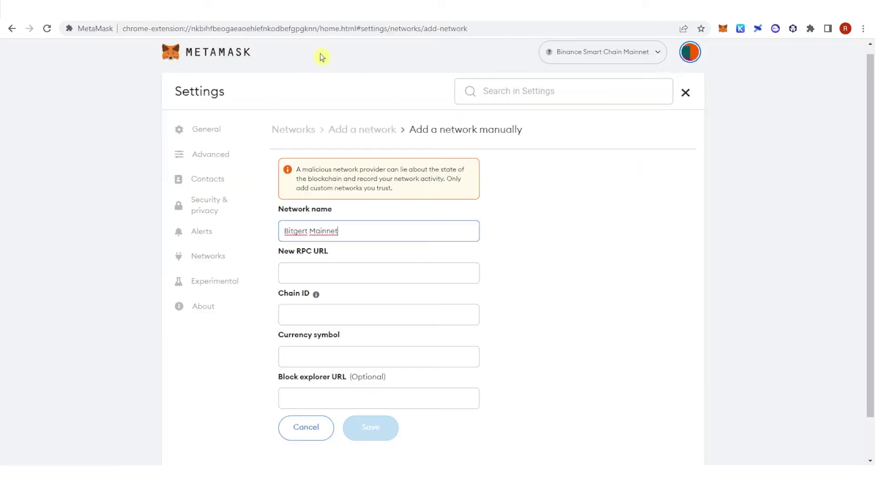
{"action": "left_click", "coordinate": [304, 275]}
{"action": "key", "text": "ctrl+v"}
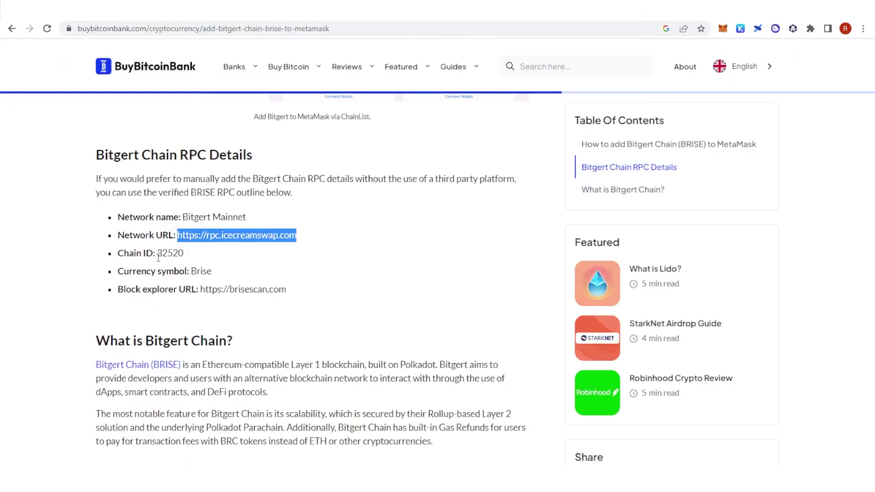
{"action": "left_click_drag", "start_coordinate": [157, 253], "coordinate": [212, 257]}
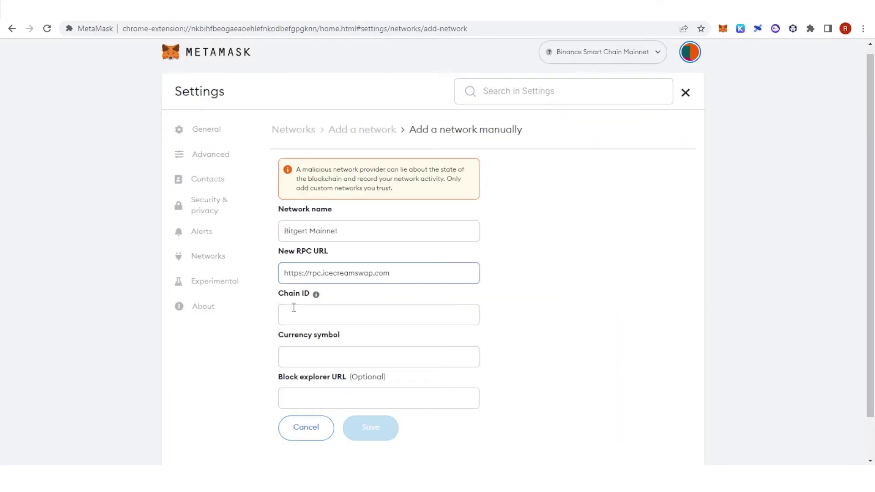
{"action": "left_click", "coordinate": [293, 310]}
{"action": "type", "text": "32520"}
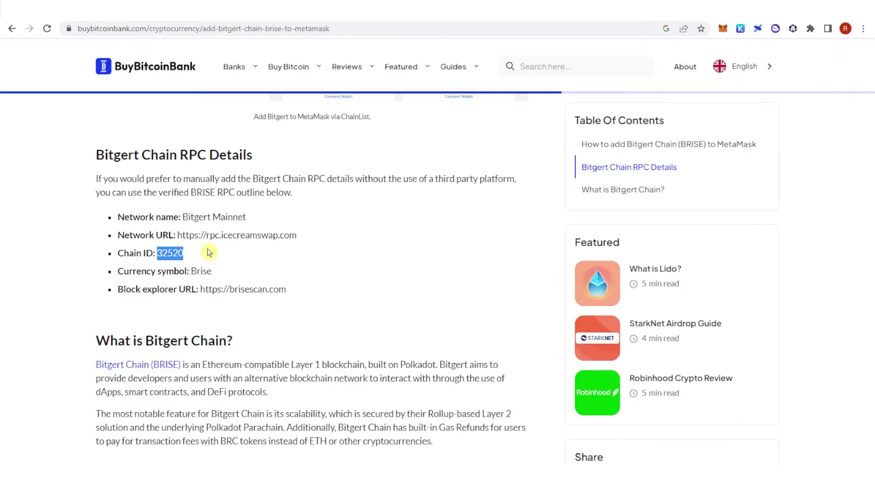
{"action": "left_click_drag", "start_coordinate": [190, 272], "coordinate": [213, 272]}
{"action": "key", "text": "ctrl+c"}
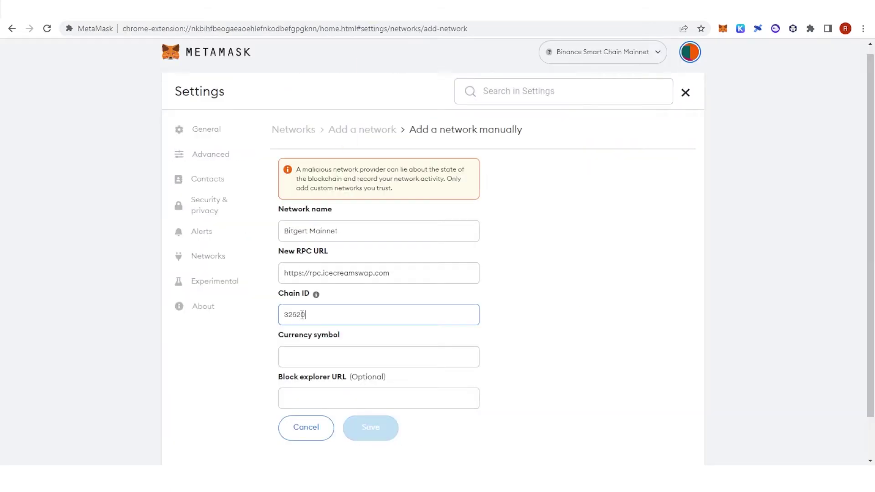
{"action": "left_click", "coordinate": [313, 356]}
{"action": "key", "text": "ctrl+v"}
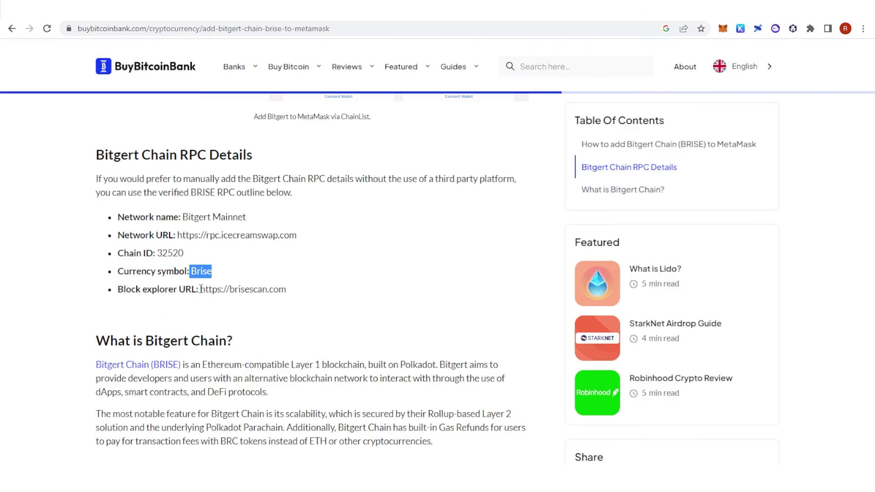
{"action": "left_click_drag", "start_coordinate": [201, 289], "coordinate": [311, 272]}
{"action": "key", "text": "ctrl+c"}
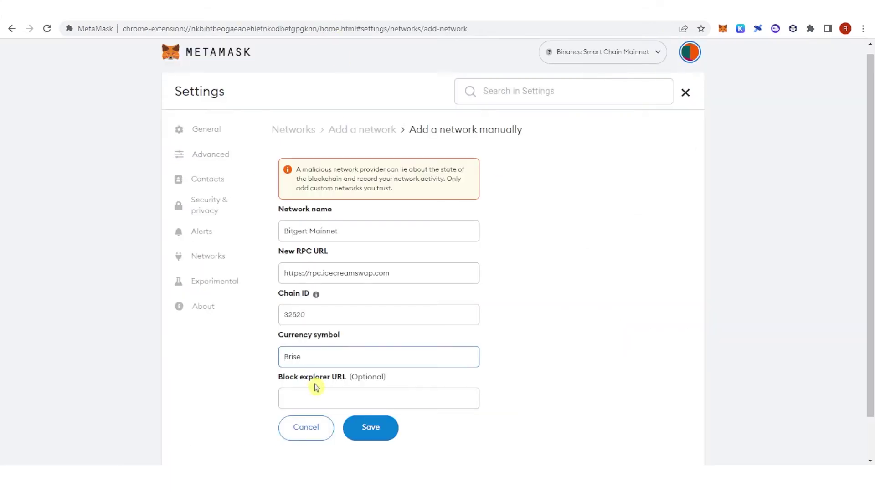
{"action": "left_click", "coordinate": [310, 399]}
{"action": "key", "text": "ctrl+v"}
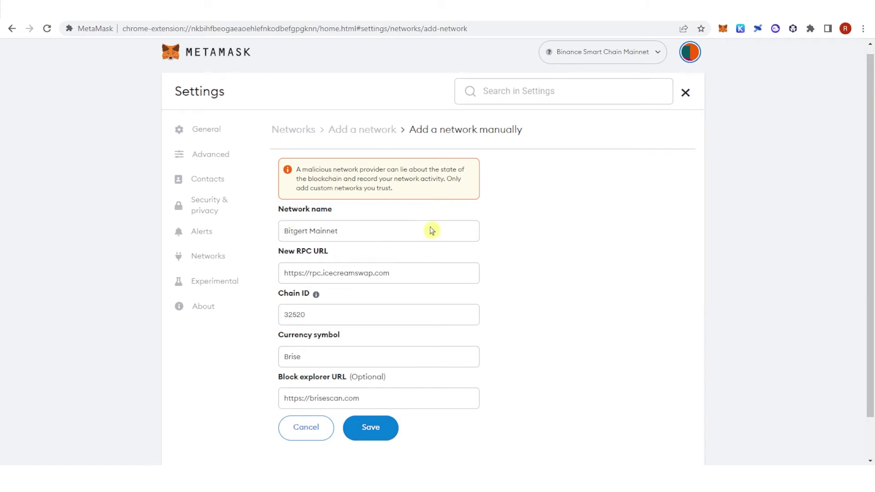
{"action": "scroll", "coordinate": [430, 230], "scroll_direction": "down", "scroll_amount": 1}
{"action": "left_click", "coordinate": [369, 381]}
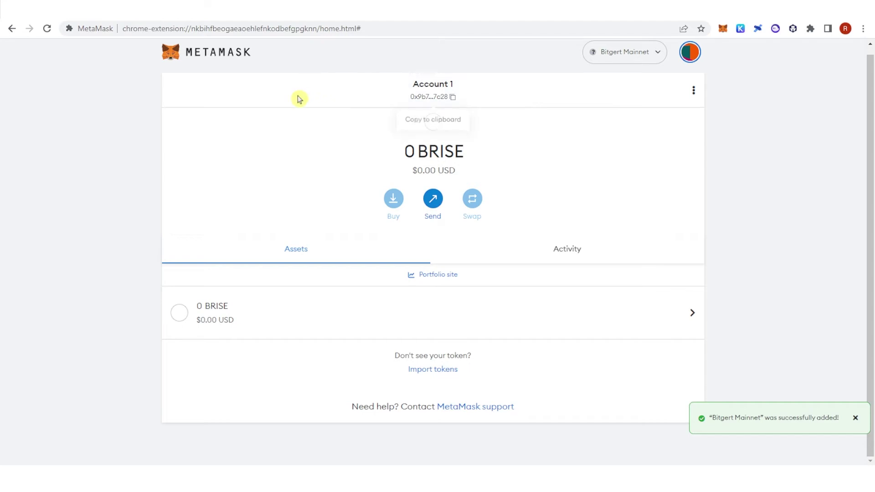
Bring up MetaMask's saved networks list and switch the wallet to Ethereum Mainnet.
{"action": "left_click", "coordinate": [11, 29]}
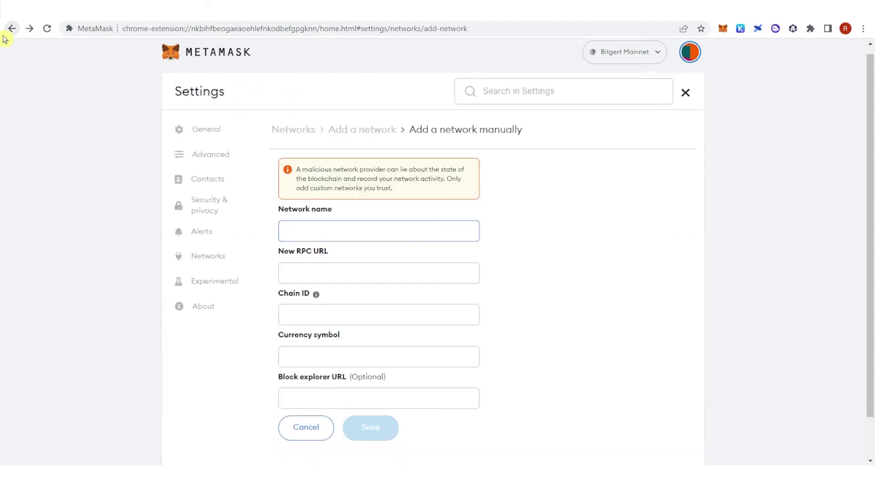
{"action": "left_click", "coordinate": [215, 256]}
{"action": "scroll", "coordinate": [348, 251], "scroll_direction": "down", "scroll_amount": 3}
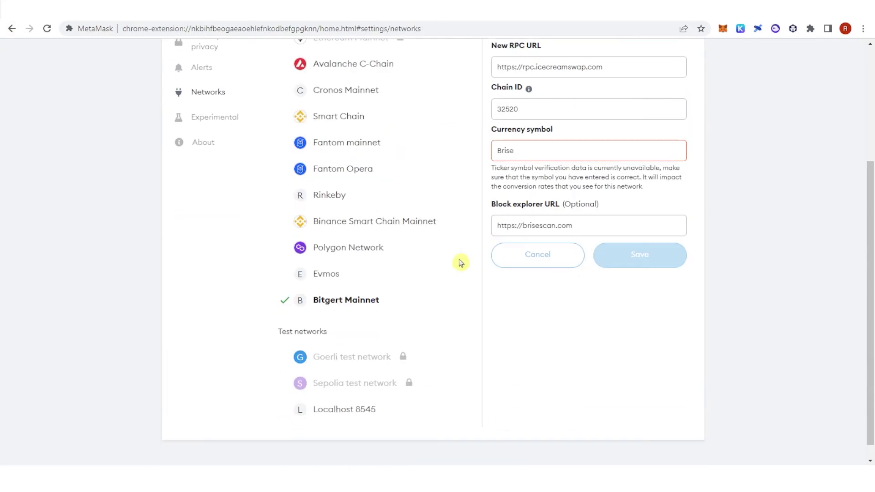
{"action": "scroll", "coordinate": [386, 178], "scroll_direction": "up", "scroll_amount": 3}
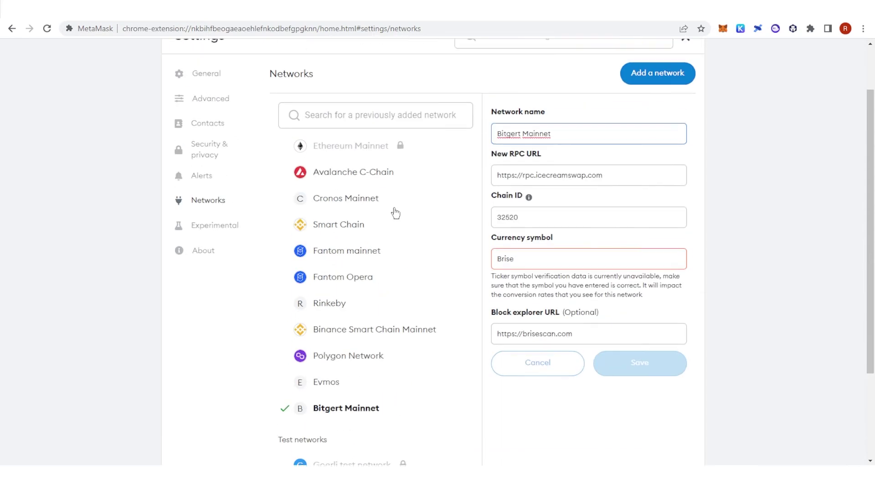
{"action": "left_click", "coordinate": [347, 228]}
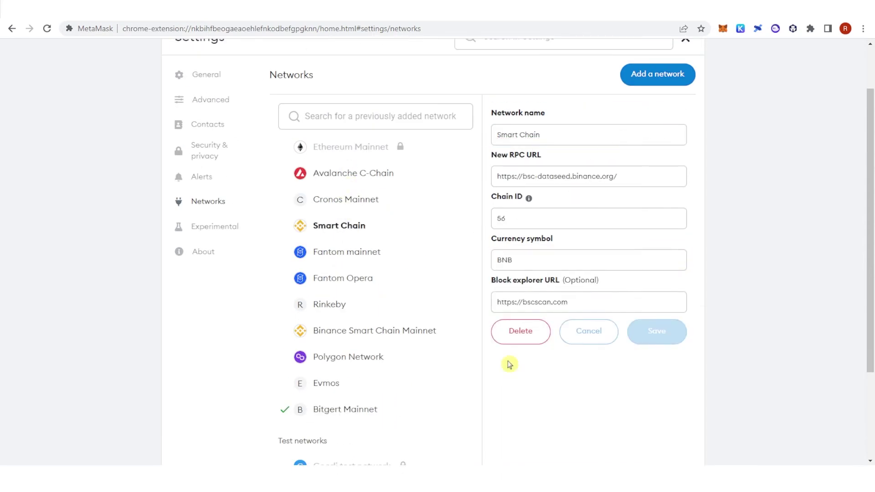
{"action": "scroll", "coordinate": [706, 43], "scroll_direction": "up", "scroll_amount": 3}
{"action": "left_click", "coordinate": [625, 59]}
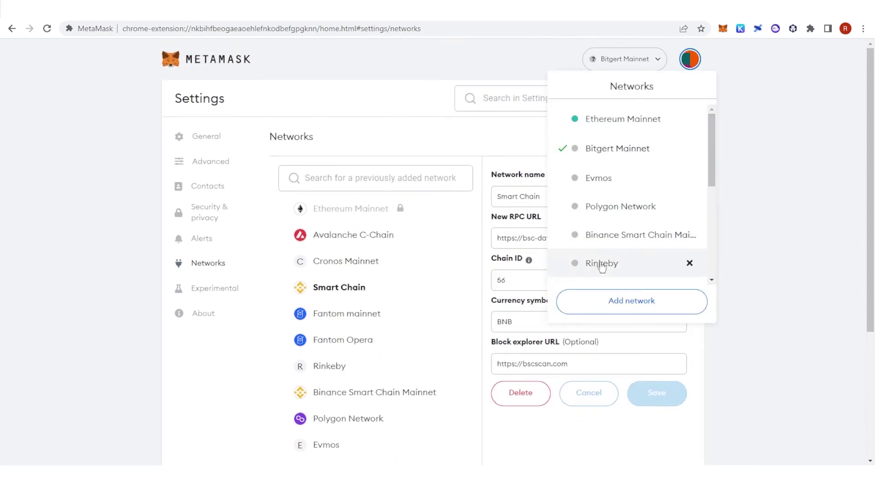
{"action": "left_click", "coordinate": [617, 121]}
Delete the Bitgert Mainnet network from MetaMask and confirm the removal.
{"action": "scroll", "coordinate": [365, 310], "scroll_direction": "down", "scroll_amount": 4}
{"action": "left_click", "coordinate": [347, 307]}
{"action": "left_click", "coordinate": [514, 242]}
{"action": "left_click", "coordinate": [481, 217]}
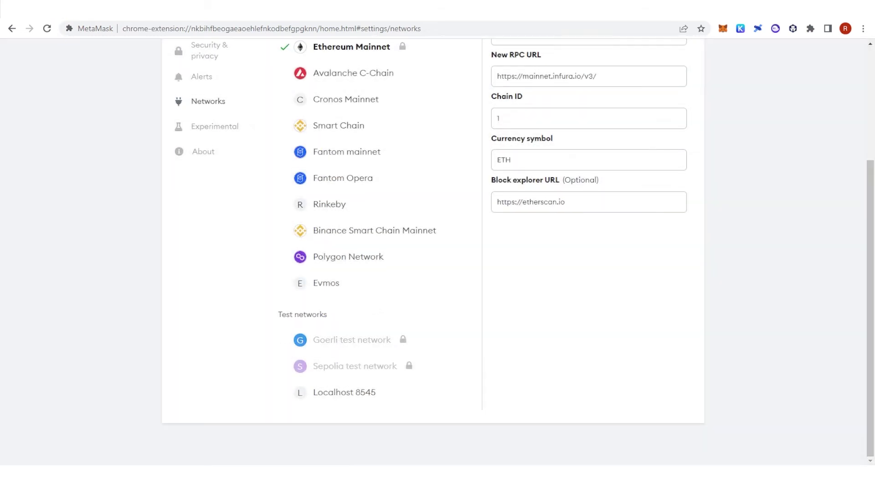
{"action": "key", "text": "ctrl+Tab"}
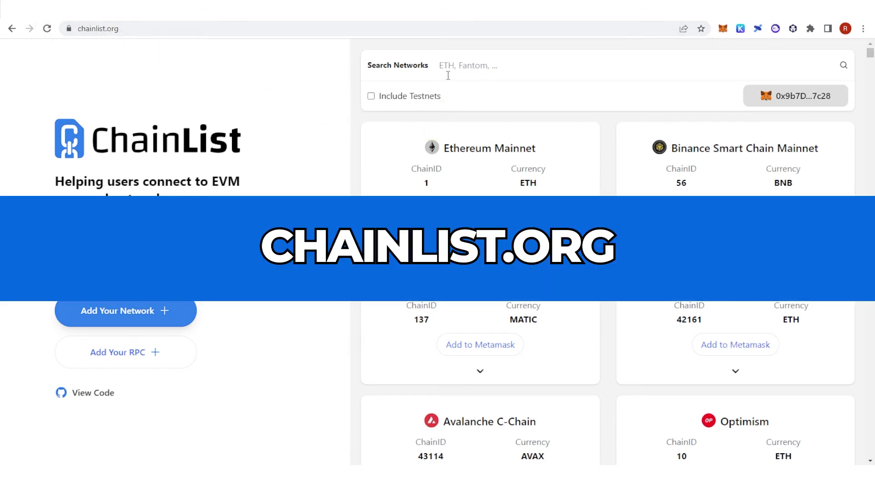
Search ChainList for 'bitg', add Bitgert Mainnet to MetaMask, approve it and switch to it.
{"action": "left_click", "coordinate": [486, 66]}
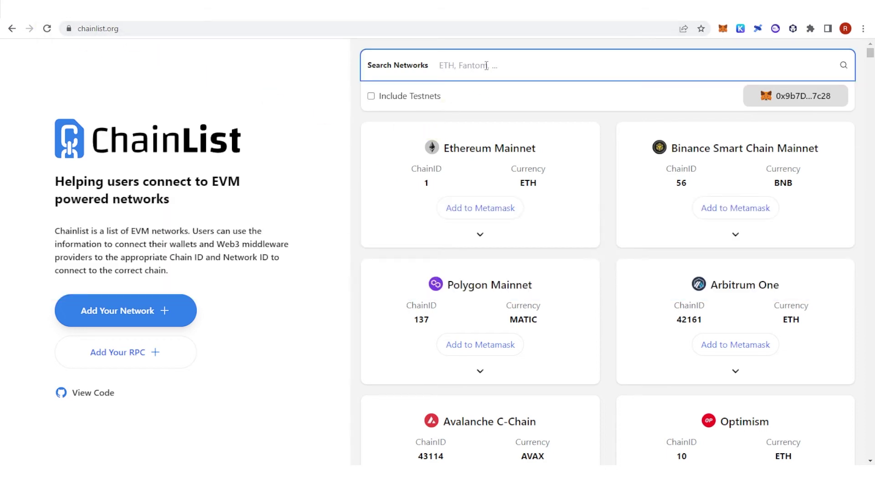
{"action": "type", "text": "bitgert"}
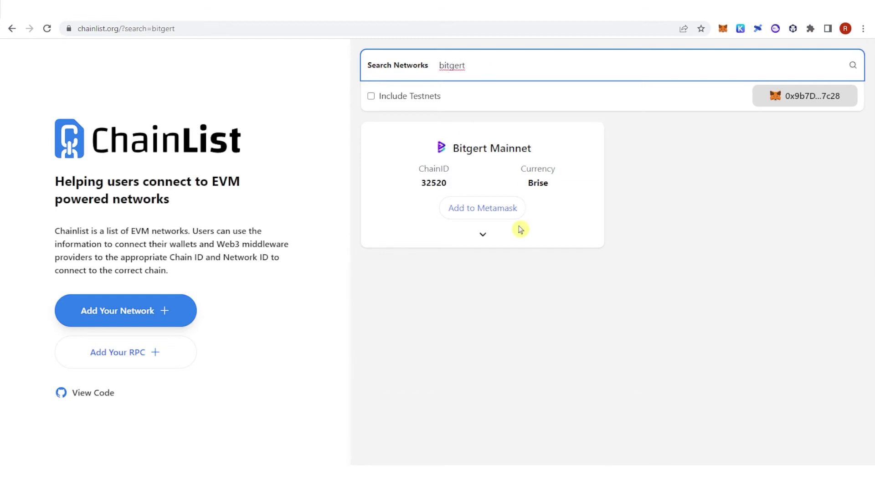
{"action": "left_click", "coordinate": [493, 207]}
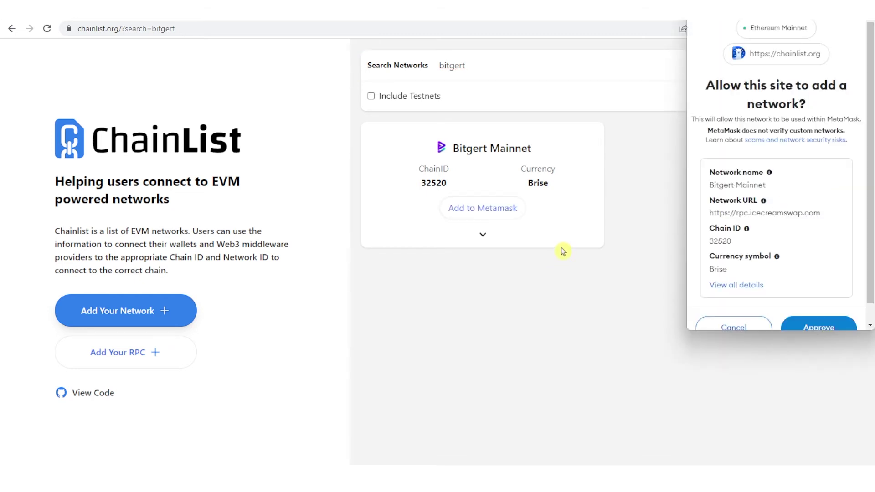
{"action": "scroll", "coordinate": [767, 241], "scroll_direction": "down", "scroll_amount": 1}
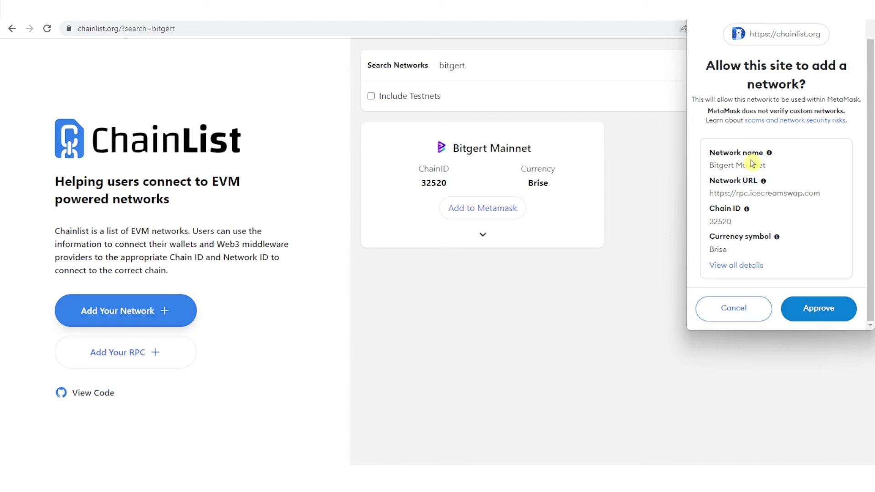
{"action": "left_click", "coordinate": [809, 307]}
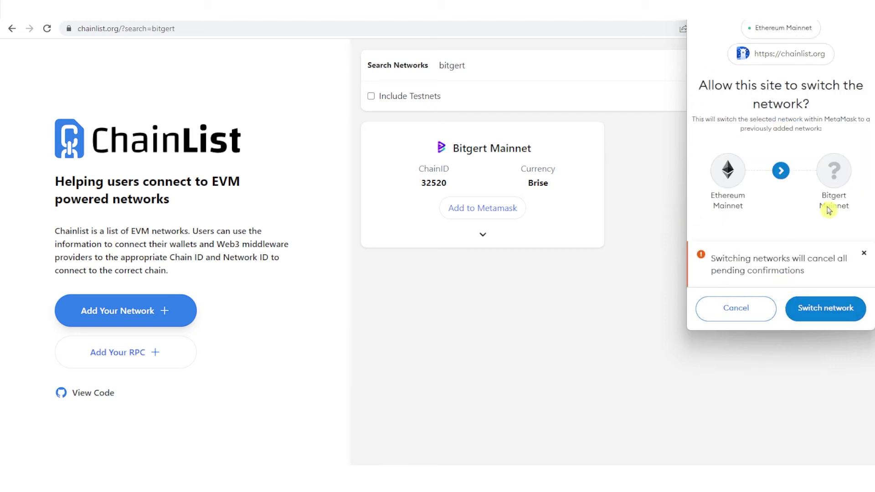
{"action": "left_click", "coordinate": [824, 313]}
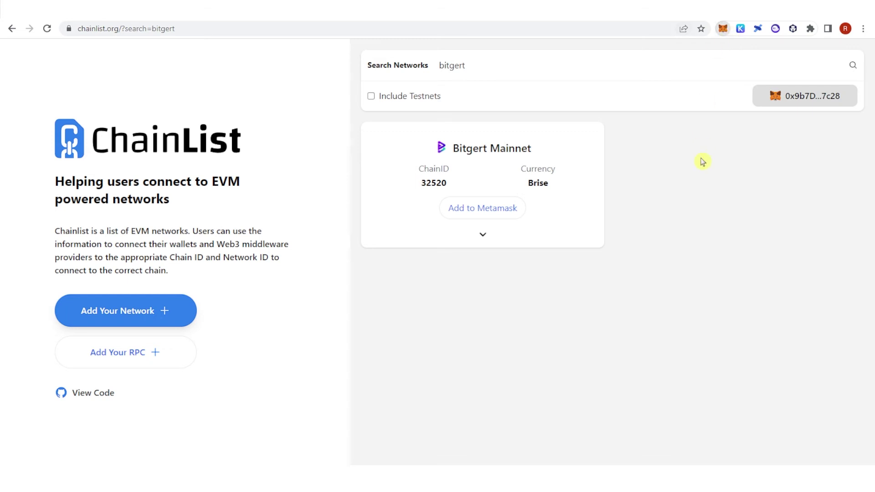
Check the wallet's network list, then request adding Bitgert Mainnet from ChainList again.
{"action": "key", "text": "alt+shift+m"}
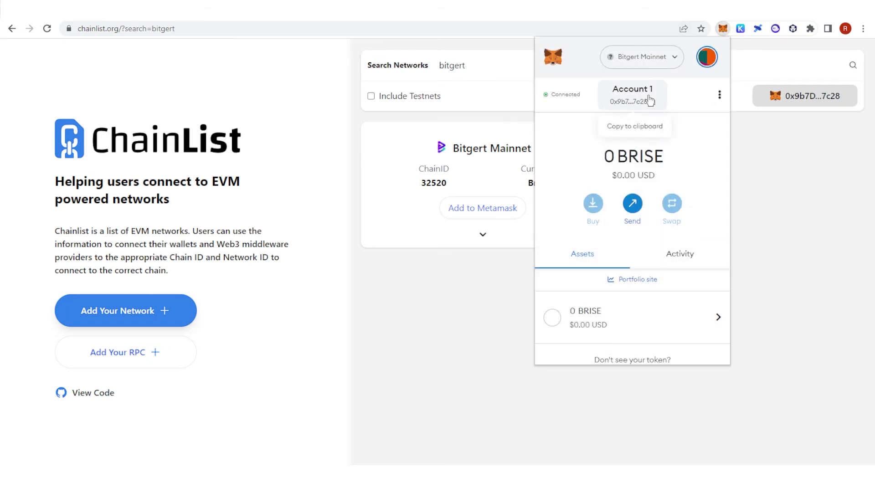
{"action": "left_click", "coordinate": [642, 58]}
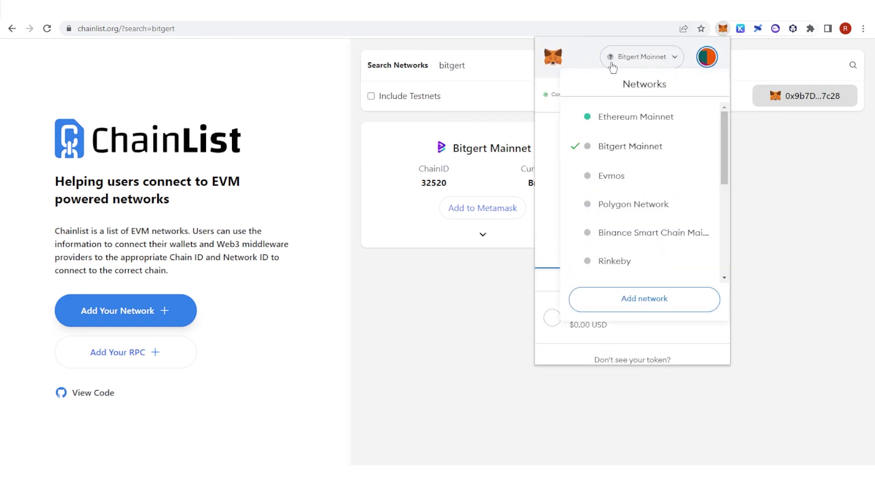
{"action": "left_click", "coordinate": [588, 54]}
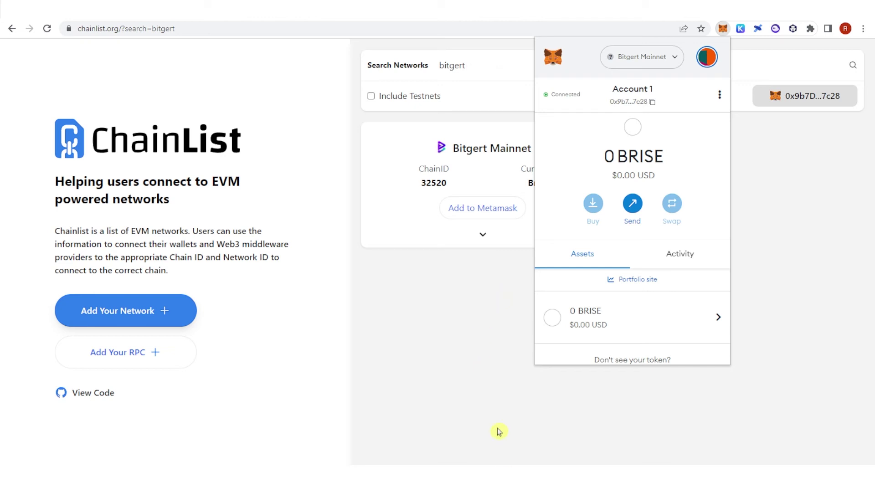
{"action": "left_click", "coordinate": [483, 208]}
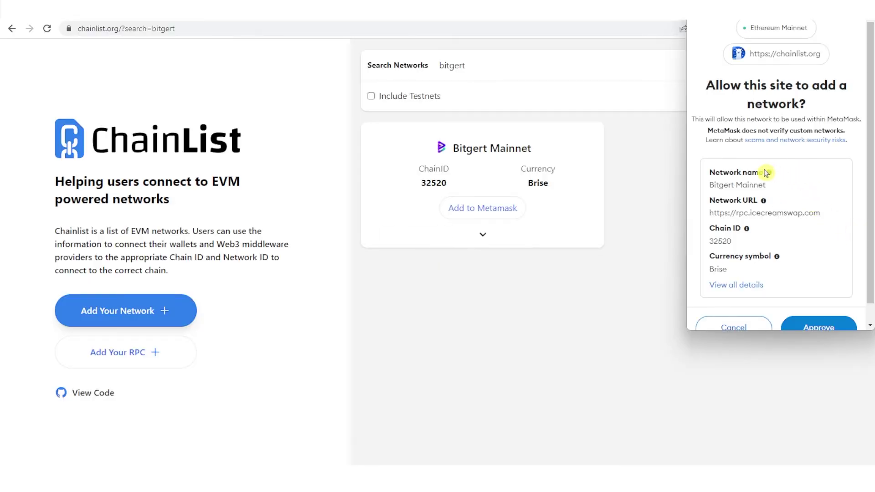
Compare the popup's Bitgert Mainnet details against the article's RPC values.
{"action": "left_click", "coordinate": [708, 176]}
{"action": "mouse_move", "coordinate": [713, 177]}
{"action": "left_mouse_down"}
{"action": "mouse_move", "coordinate": [739, 230]}
{"action": "mouse_move", "coordinate": [714, 183]}
{"action": "left_mouse_up"}
{"action": "left_click", "coordinate": [544, 160]}
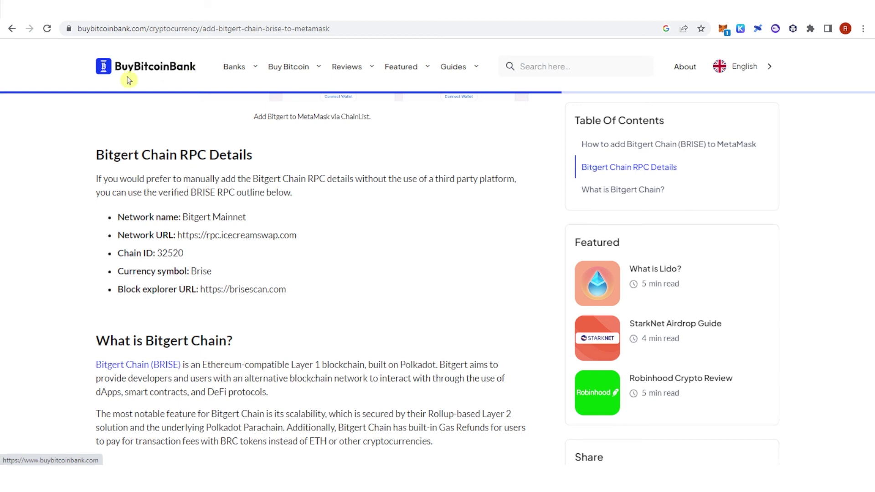
{"action": "scroll", "coordinate": [230, 287], "scroll_direction": "down", "scroll_amount": 5}
{"action": "scroll", "coordinate": [231, 288], "scroll_direction": "up", "scroll_amount": 6}
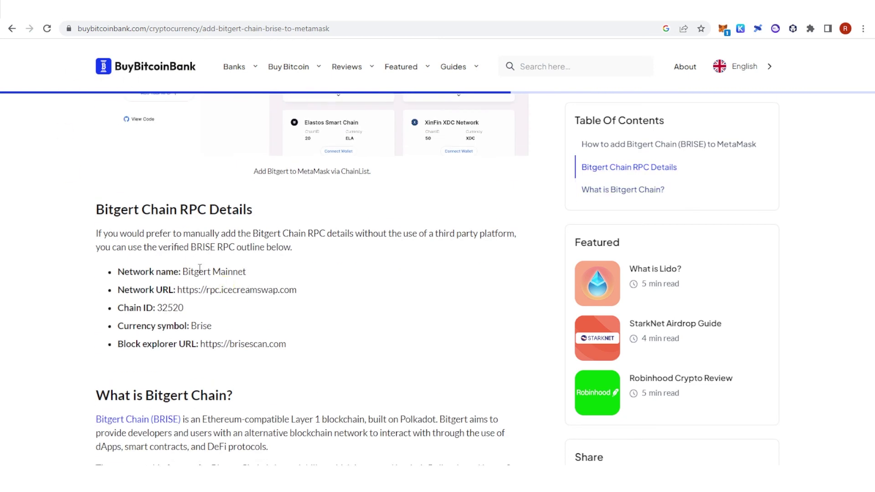
{"action": "scroll", "coordinate": [64, 103], "scroll_direction": "down", "scroll_amount": 1}
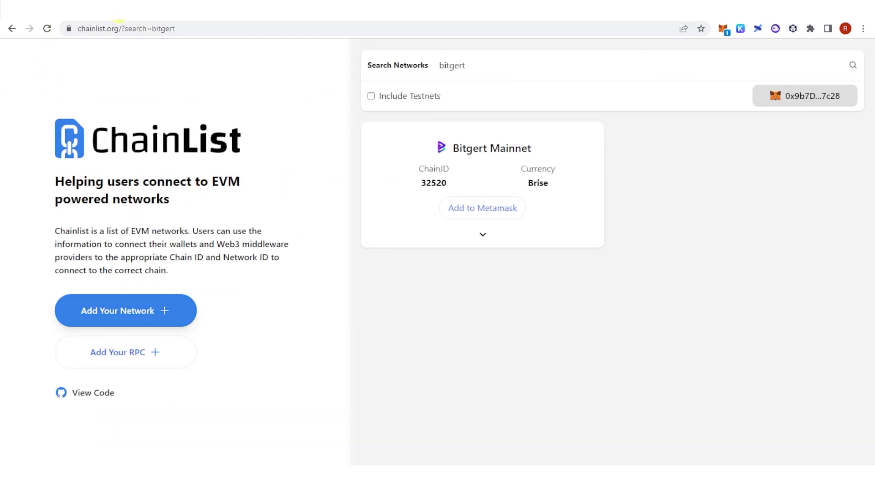
{"action": "scroll", "coordinate": [811, 222], "scroll_direction": "down", "scroll_amount": 2}
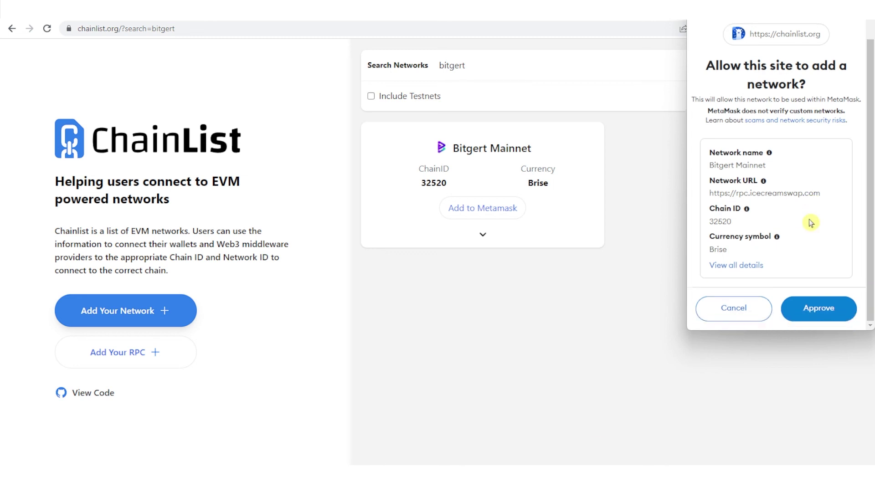
Approve Bitgert Mainnet, switch to it, and view the wallet's 0 BRISE balance.
{"action": "left_click", "coordinate": [816, 307]}
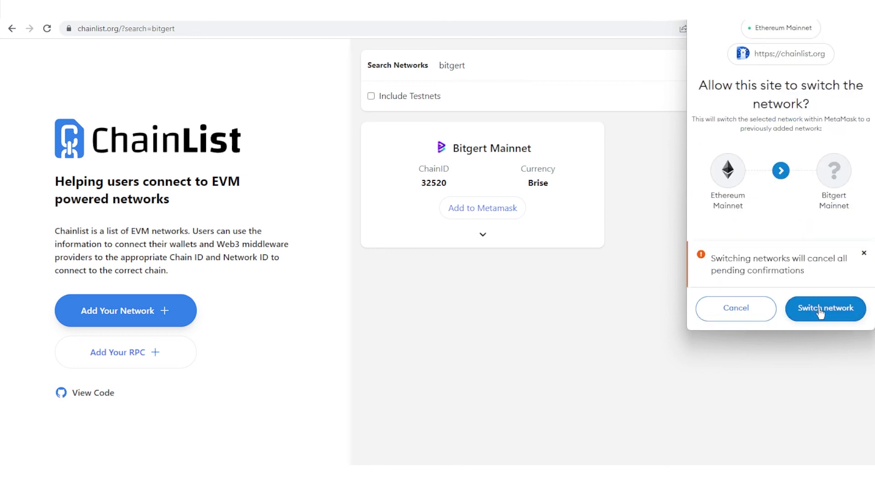
{"action": "left_click", "coordinate": [826, 309]}
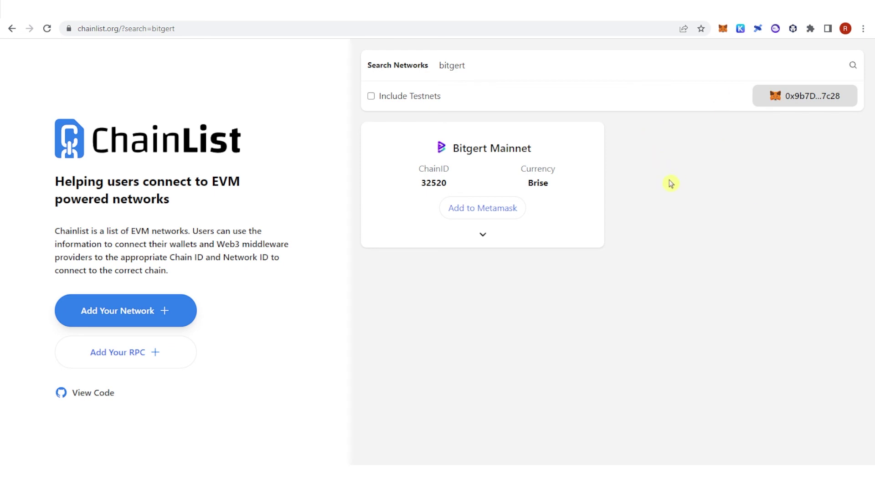
{"action": "left_click", "coordinate": [723, 28]}
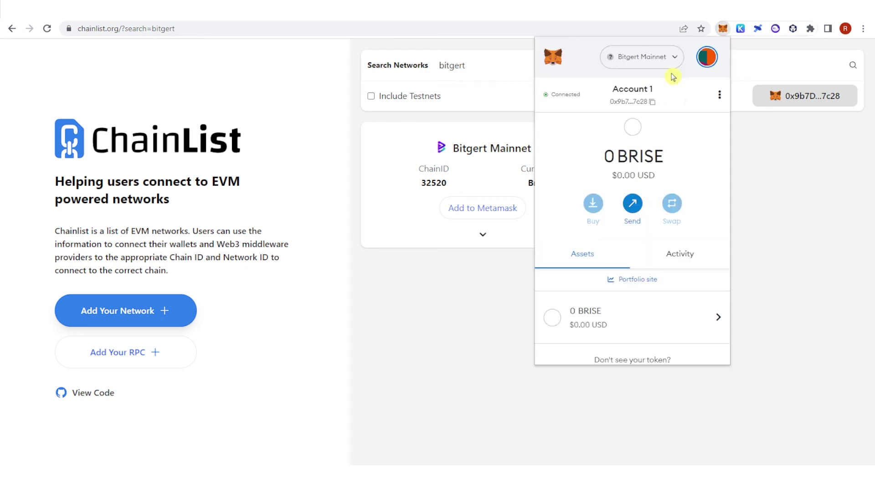